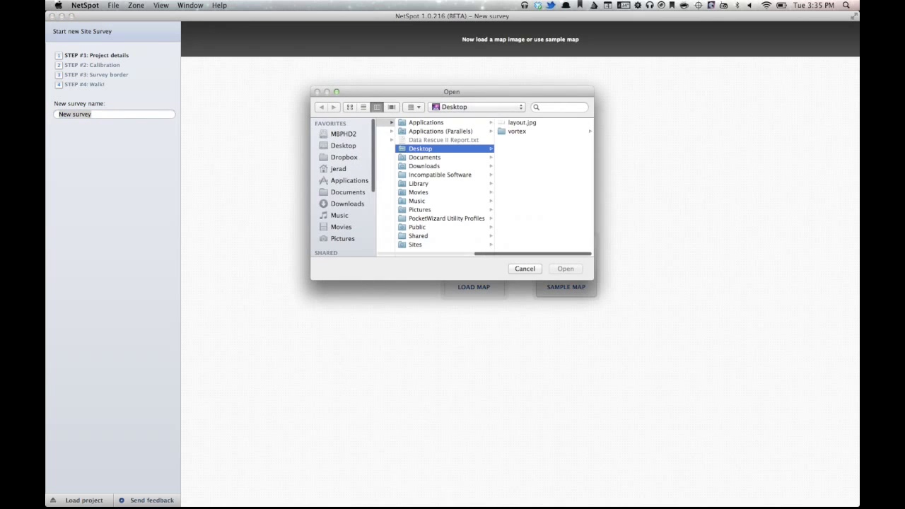
Step: Load layout.jpg from the Desktop as the map image for the new survey
{"action": "left_click", "coordinate": [522, 123]}
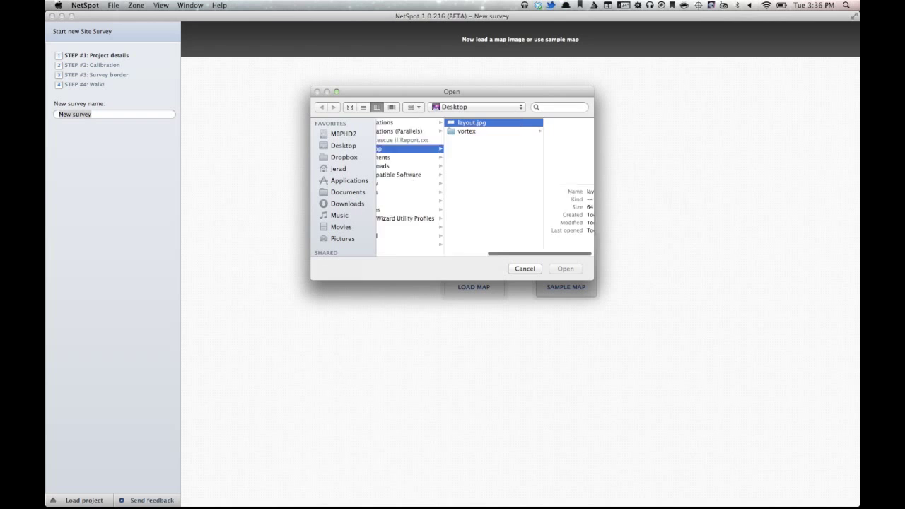
{"action": "key", "text": "Return"}
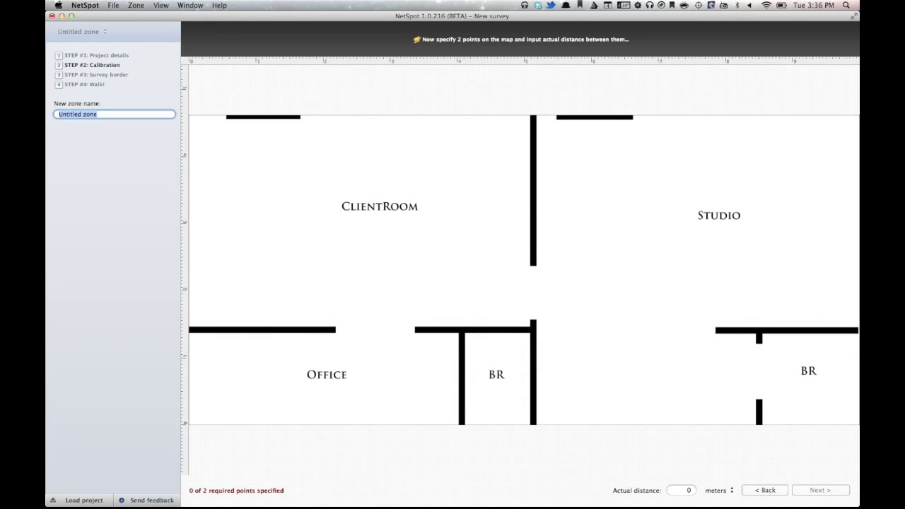
Step: Calibrate the map with two points spanning the Office from its upper wall to the lower border, switching the unit from meters and entering distance 12
{"action": "left_click", "coordinate": [160, 5]}
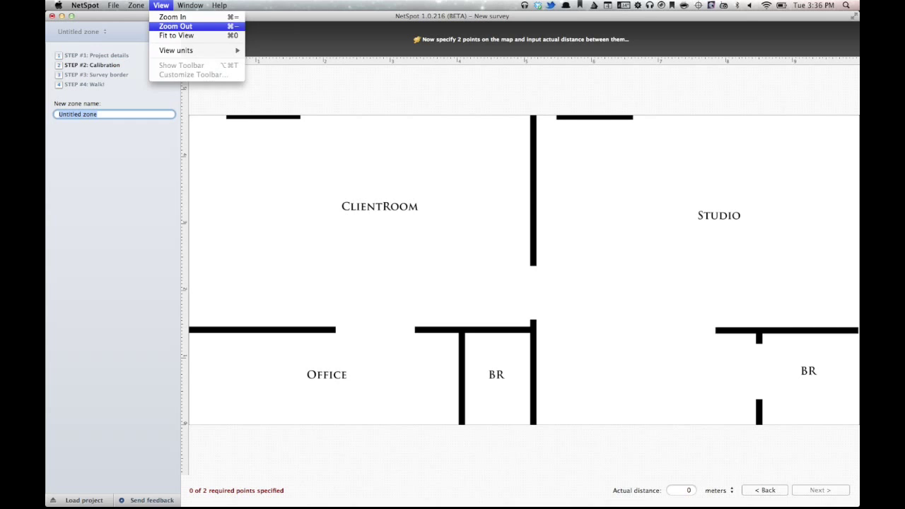
{"action": "left_click", "coordinate": [176, 26]}
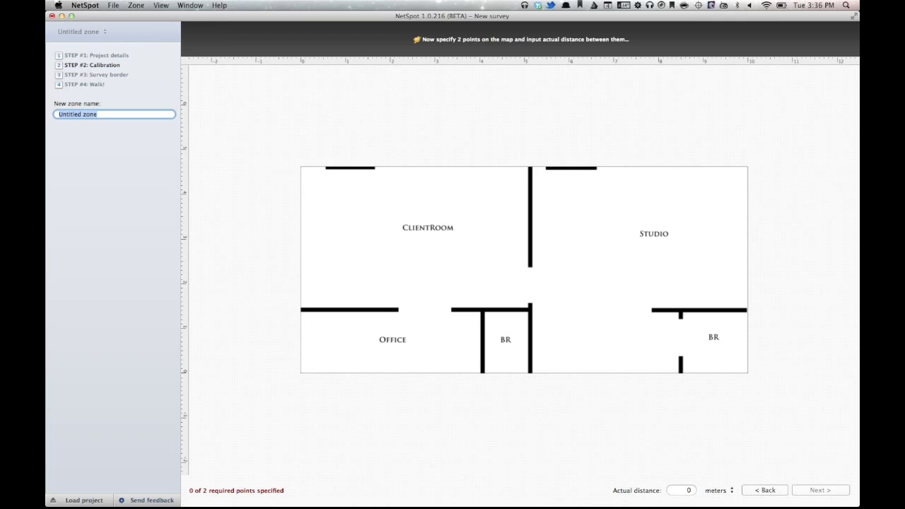
{"action": "left_click", "coordinate": [384, 312]}
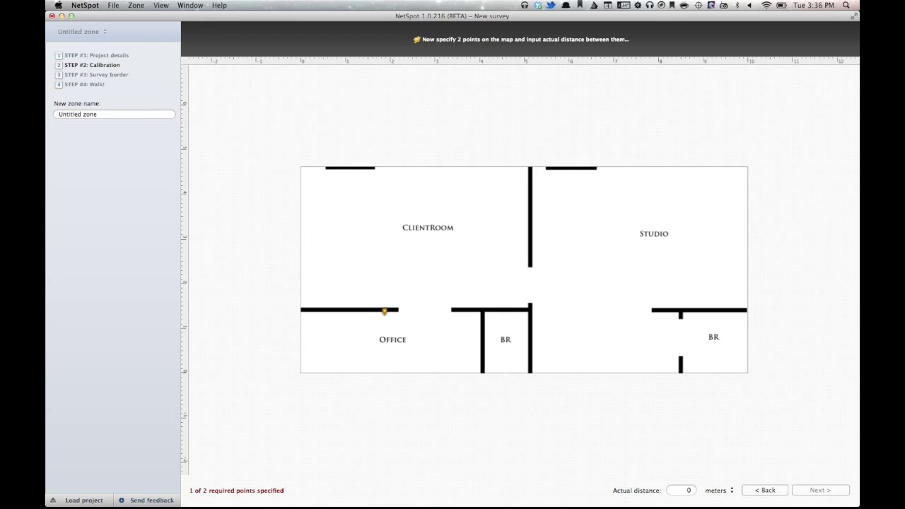
{"action": "left_click", "coordinate": [384, 370]}
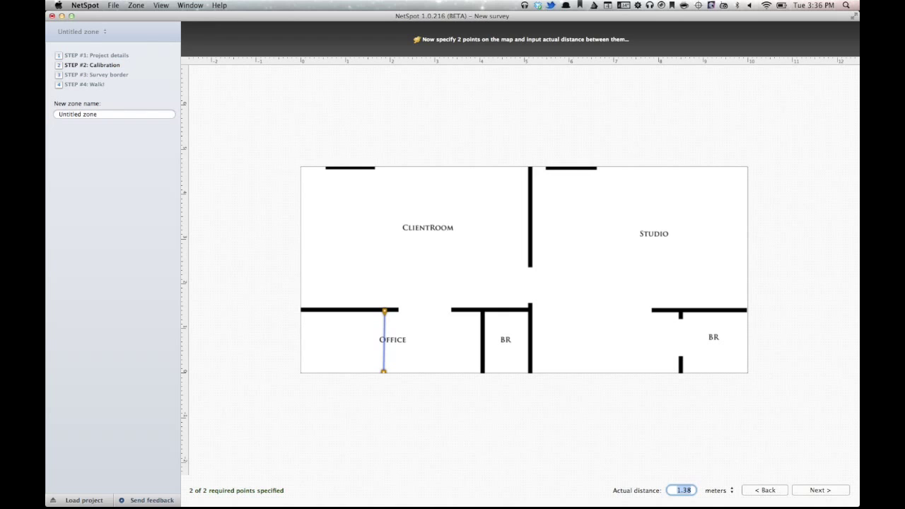
{"action": "left_click", "coordinate": [719, 490]}
{"action": "left_click", "coordinate": [711, 477]}
{"action": "type", "text": "12"}
{"action": "key", "text": "Return"}
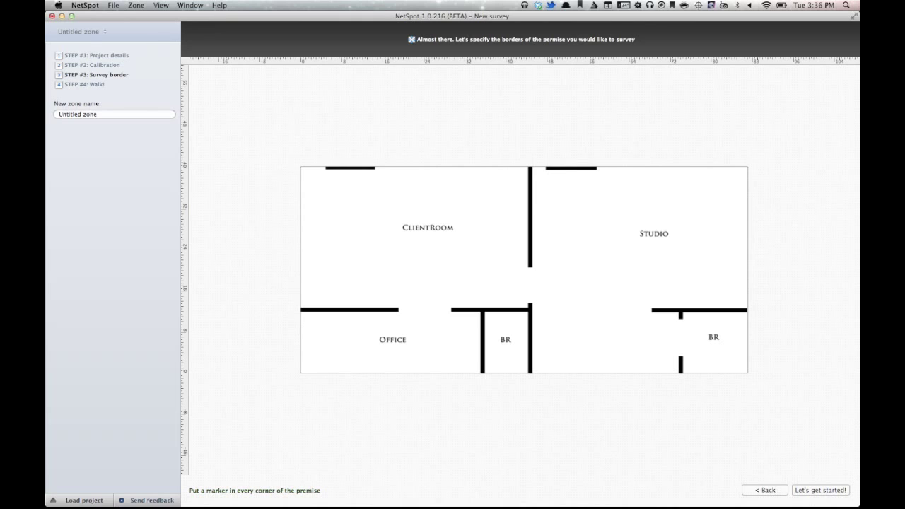
Step: Define the survey border with a marker at each of the floor plan's four outer corners and start the survey
{"action": "left_click", "coordinate": [302, 169]}
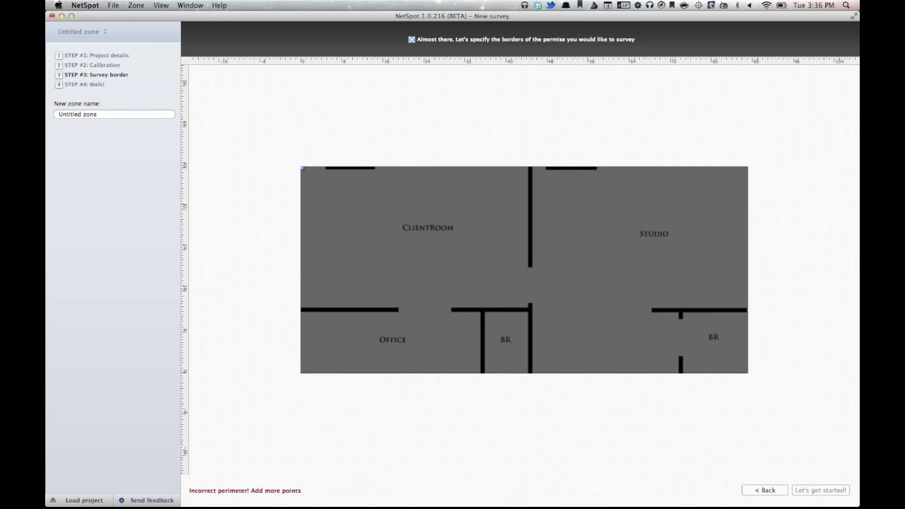
{"action": "left_click", "coordinate": [302, 371]}
{"action": "left_click", "coordinate": [746, 370]}
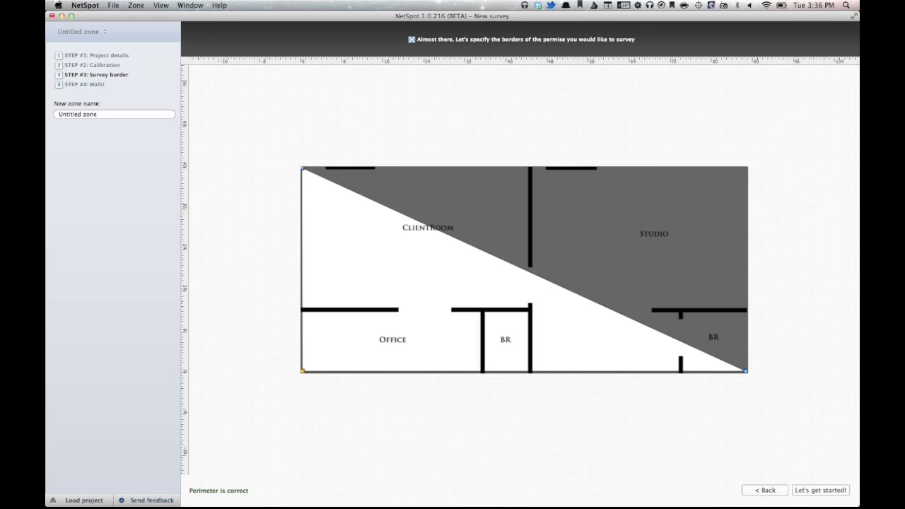
{"action": "left_click", "coordinate": [746, 168]}
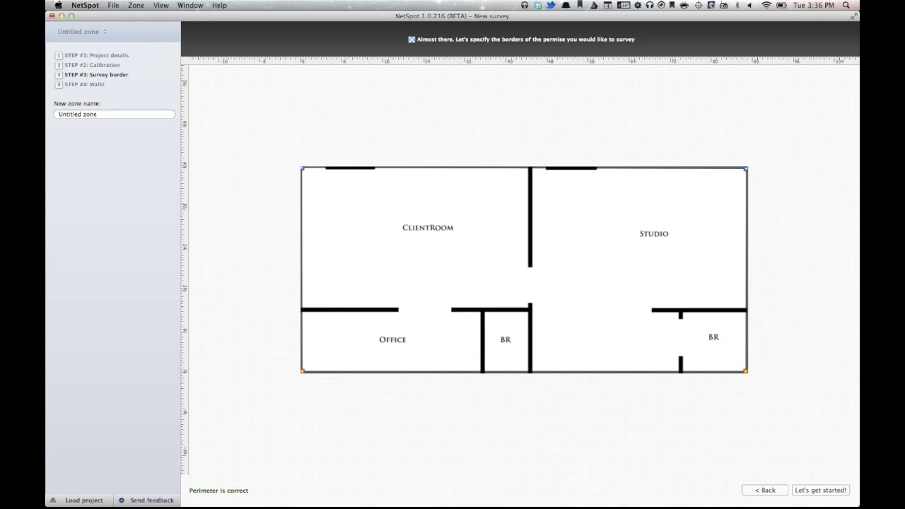
{"action": "left_click", "coordinate": [821, 491]}
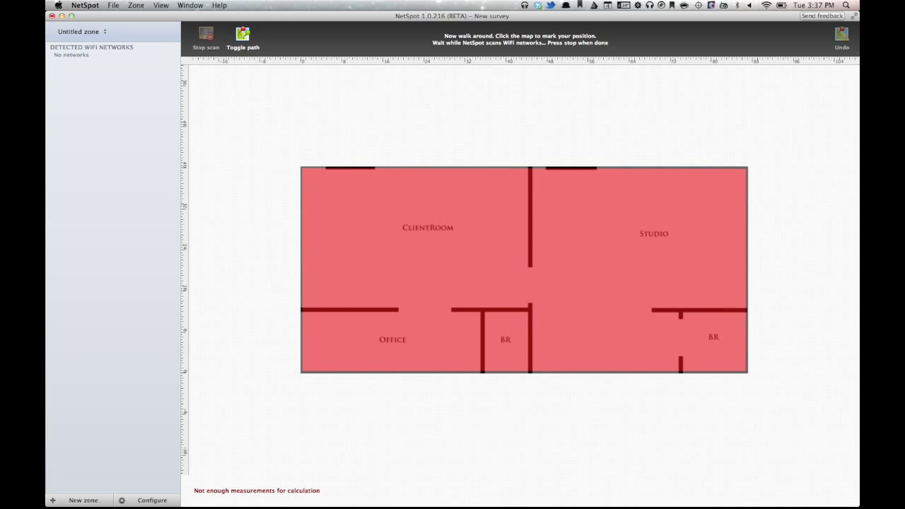
Step: Record scan positions at the ClientRoom's upper outer corner, in the Office beside the BR wall, and in the doorway between ClientRoom and Studio
{"action": "left_click", "coordinate": [308, 171]}
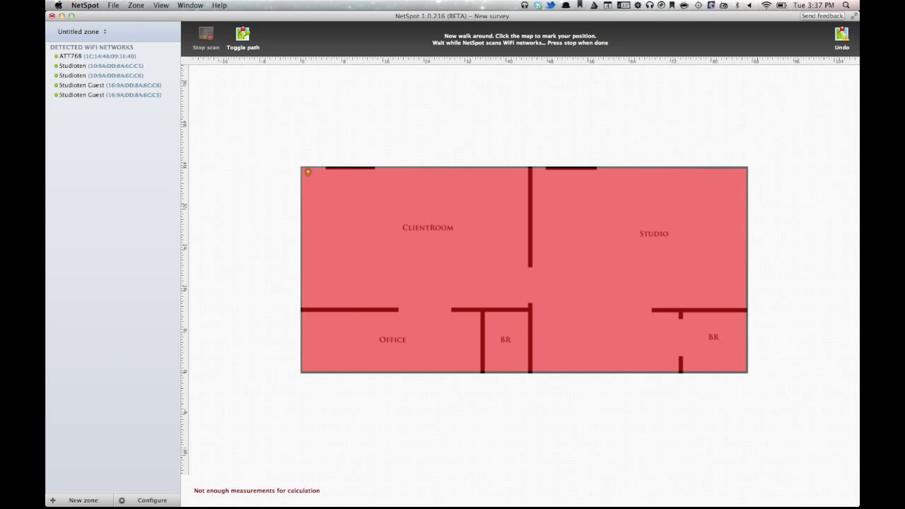
{"action": "left_click", "coordinate": [462, 361]}
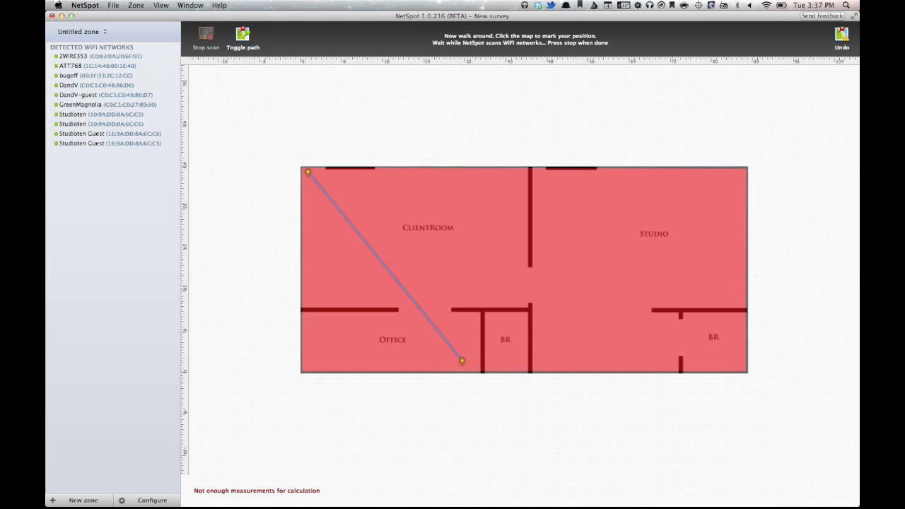
{"action": "mouse_move", "coordinate": [102, 94]}
{"action": "left_click", "coordinate": [530, 283]}
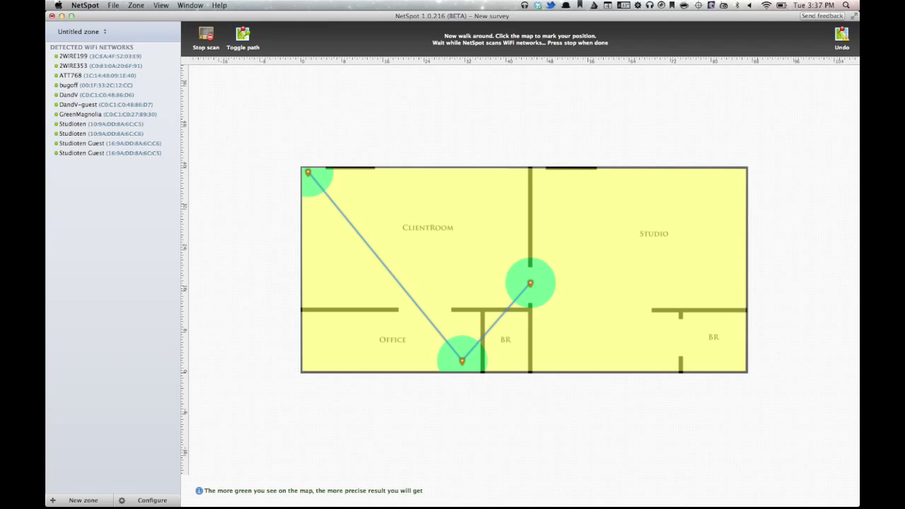
Step: Record scan positions beside the Studio-side wall of the central BR and at the Studio's upper outer and upper inner corners, and stop the scan
{"action": "left_click", "coordinate": [553, 357]}
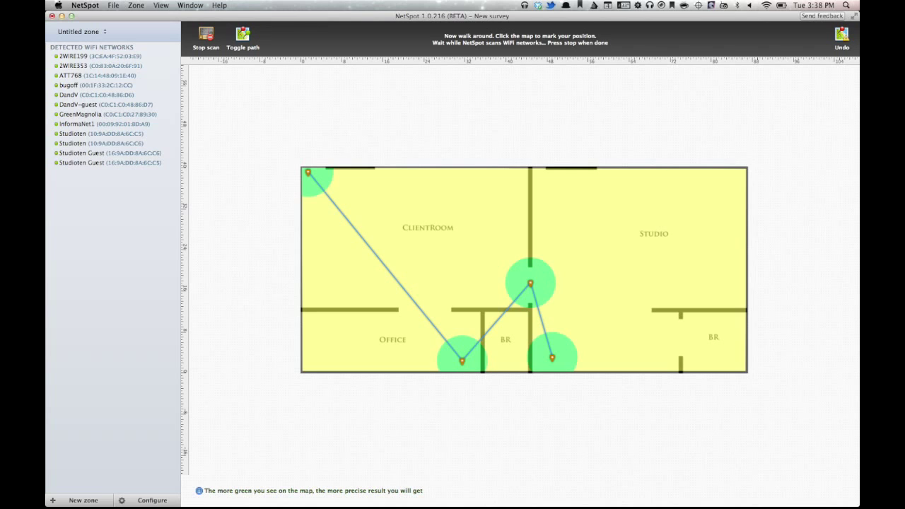
{"action": "left_click", "coordinate": [731, 183]}
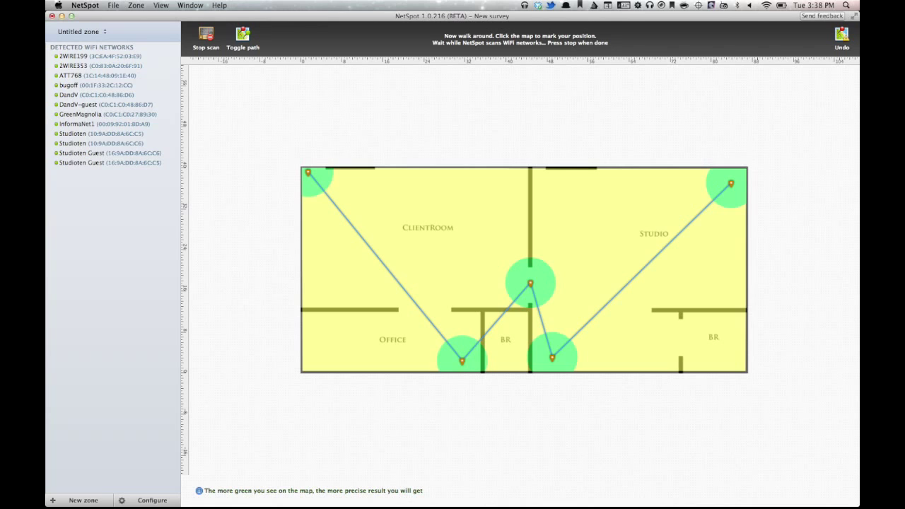
{"action": "left_click", "coordinate": [546, 175]}
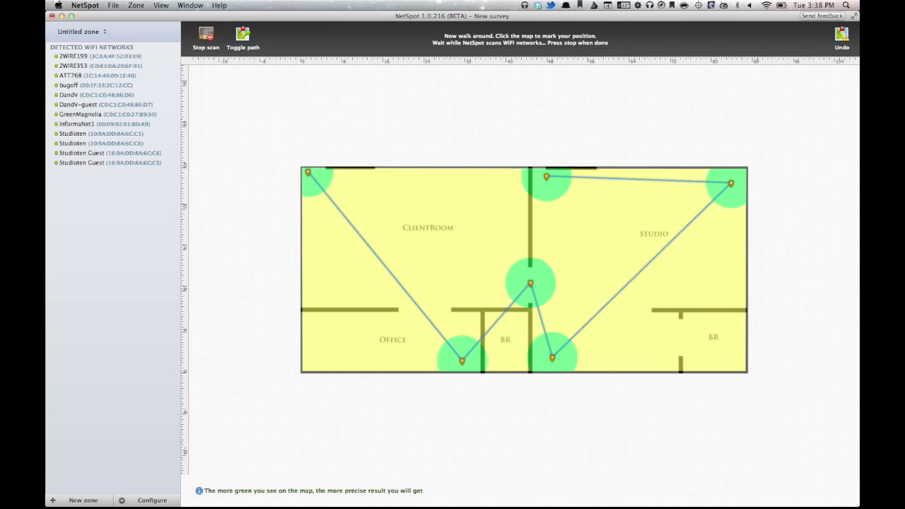
{"action": "left_click", "coordinate": [206, 37]}
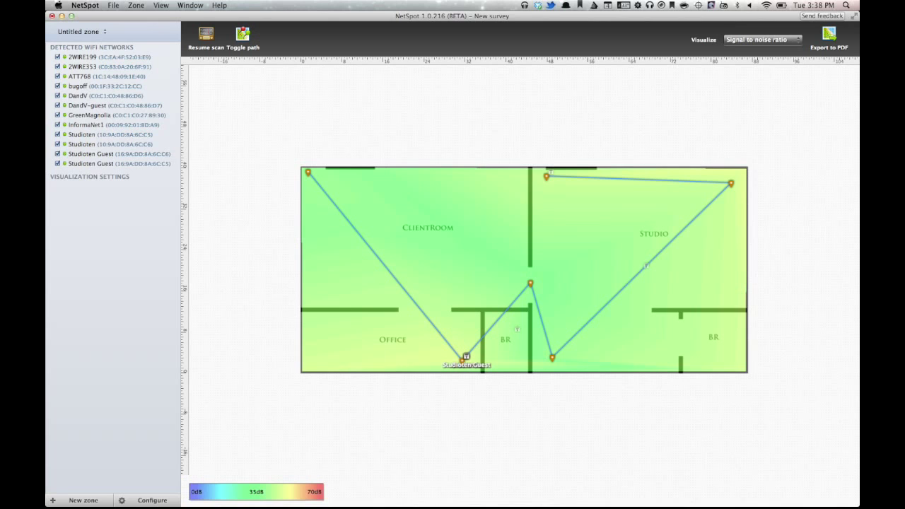
Step: Visualize the signal level and inspect the signal strengths at the scan point between ClientRoom and Studio
{"action": "left_click", "coordinate": [763, 39]}
{"action": "left_click", "coordinate": [743, 47]}
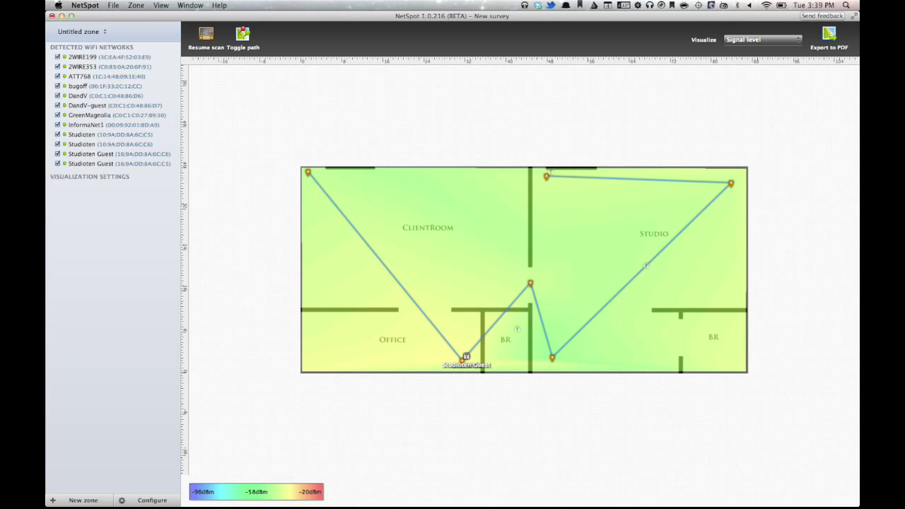
{"action": "mouse_move", "coordinate": [530, 283]}
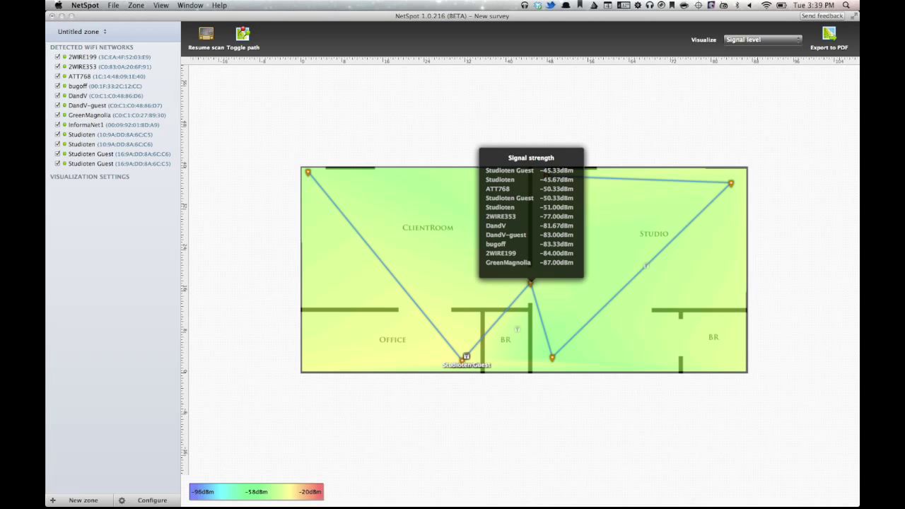
Step: View the access point quantity and noise level maps and return to the signal to noise ratio visualization
{"action": "left_click", "coordinate": [763, 39]}
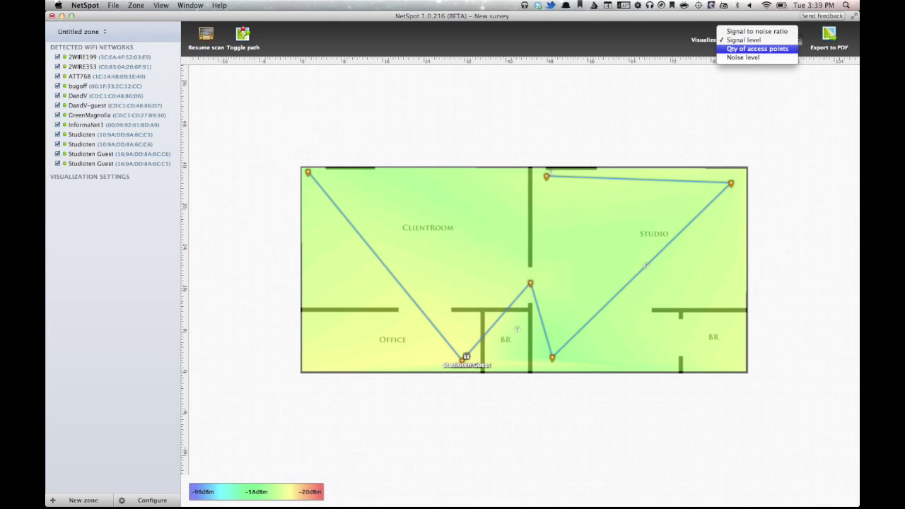
{"action": "left_click", "coordinate": [757, 48]}
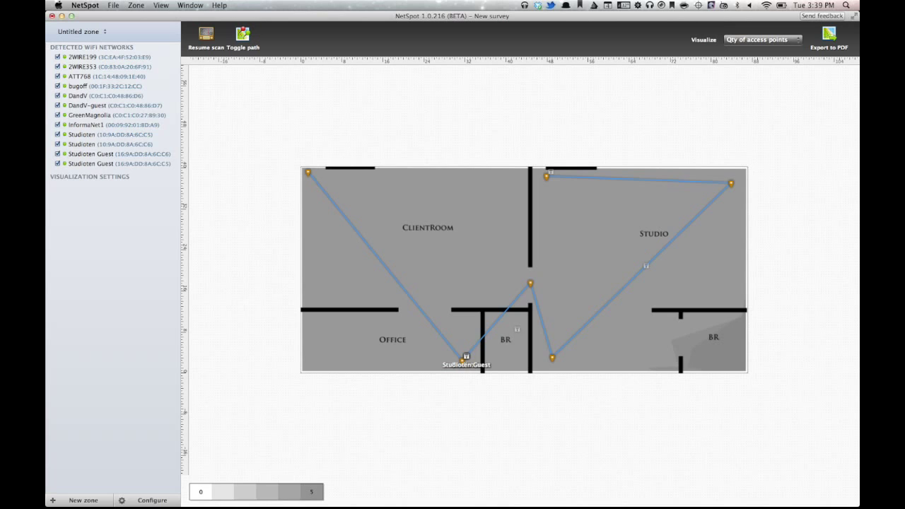
{"action": "left_click", "coordinate": [763, 40]}
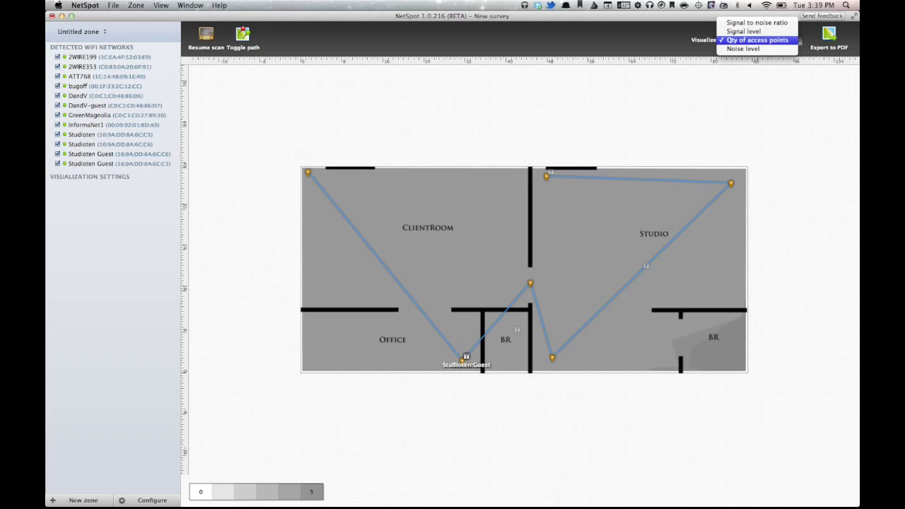
{"action": "left_click", "coordinate": [757, 49]}
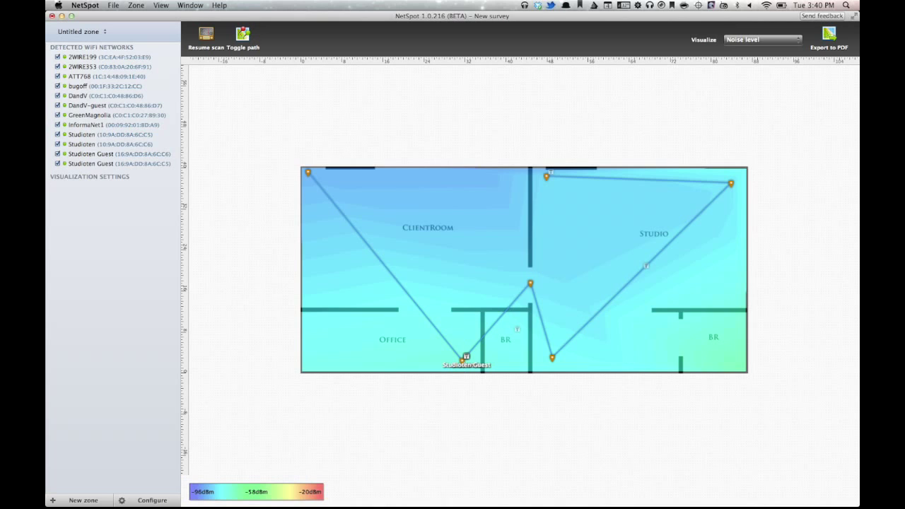
{"action": "left_click", "coordinate": [763, 39]}
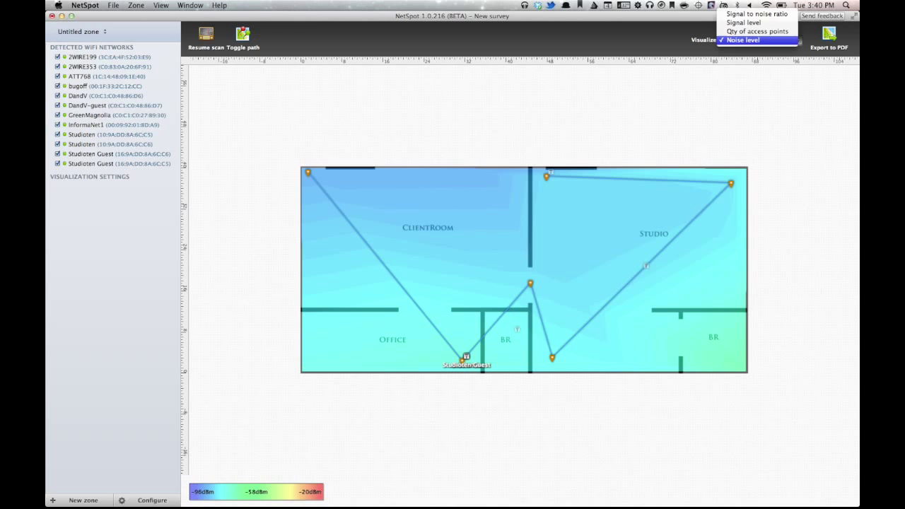
{"action": "left_click", "coordinate": [757, 13]}
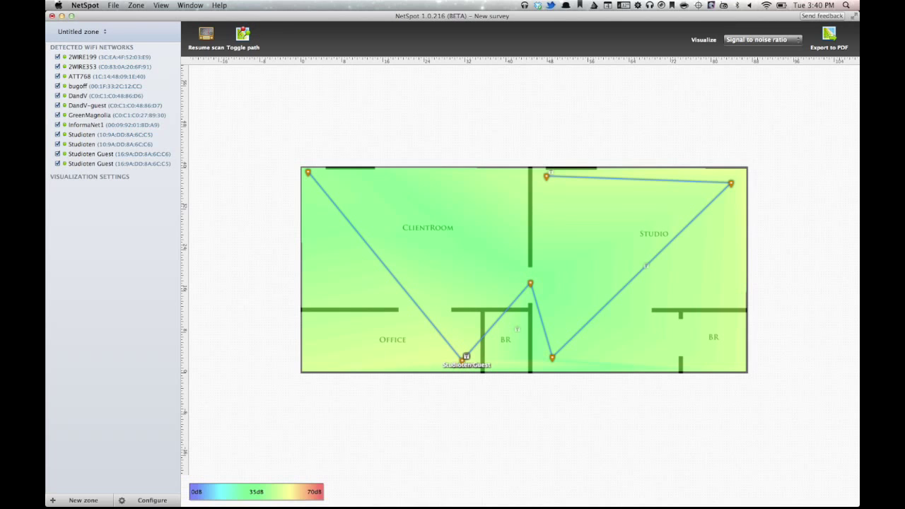
Step: Save the project as New survey on the Desktop
{"action": "left_click", "coordinate": [113, 5]}
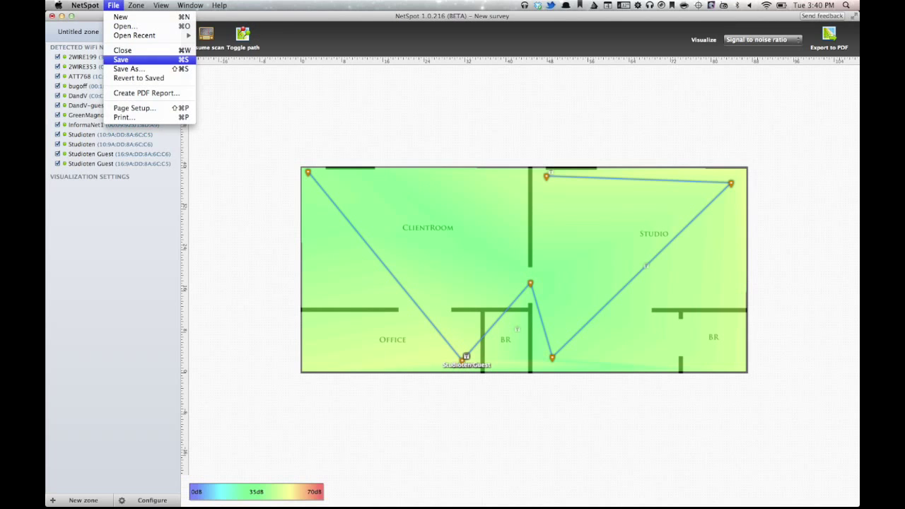
{"action": "left_click", "coordinate": [121, 60]}
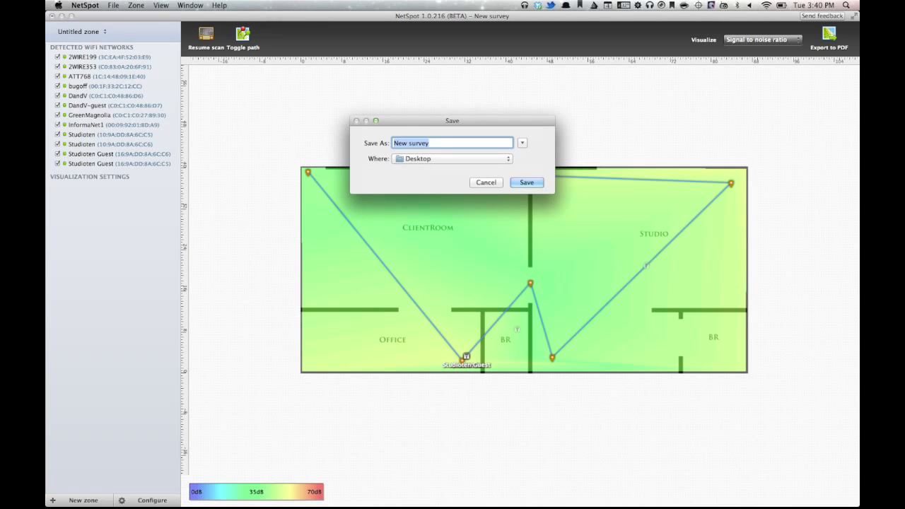
{"action": "key", "text": "Return"}
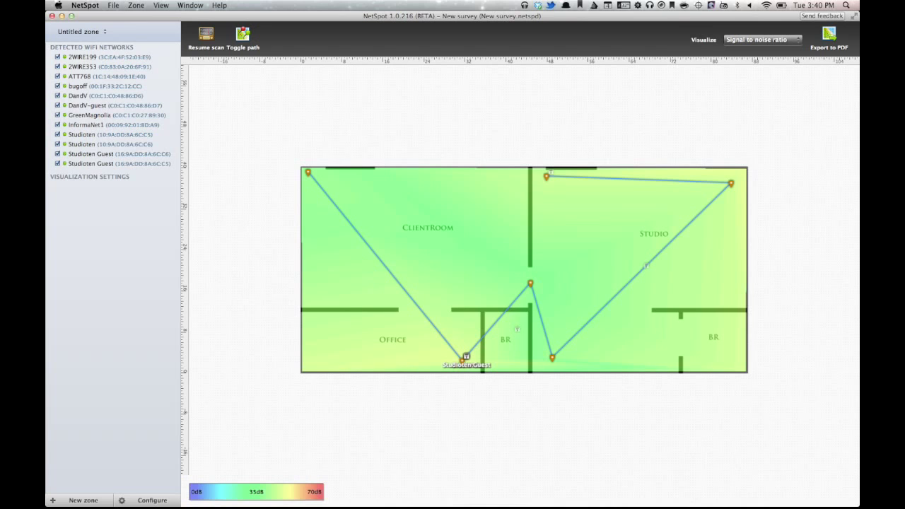
{"action": "left_click", "coordinate": [78, 500]}
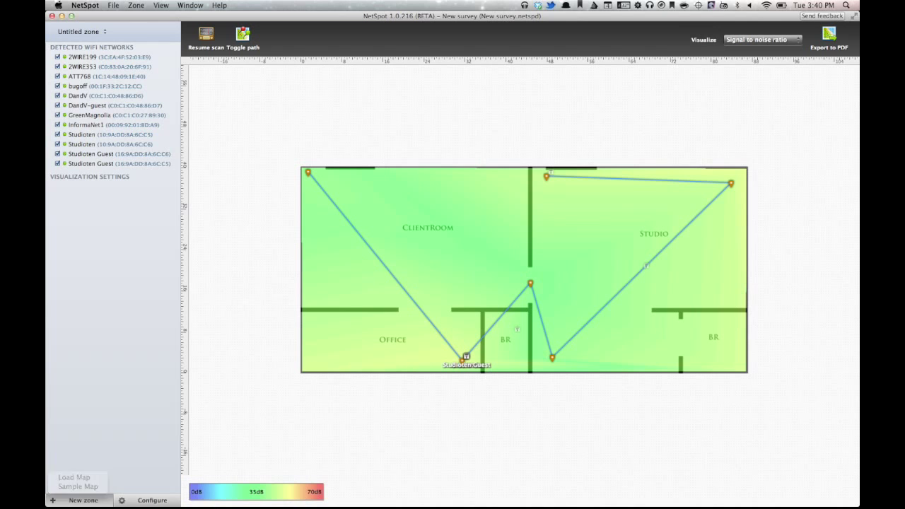
{"action": "left_click", "coordinate": [152, 500]}
{"action": "left_click", "coordinate": [152, 500]}
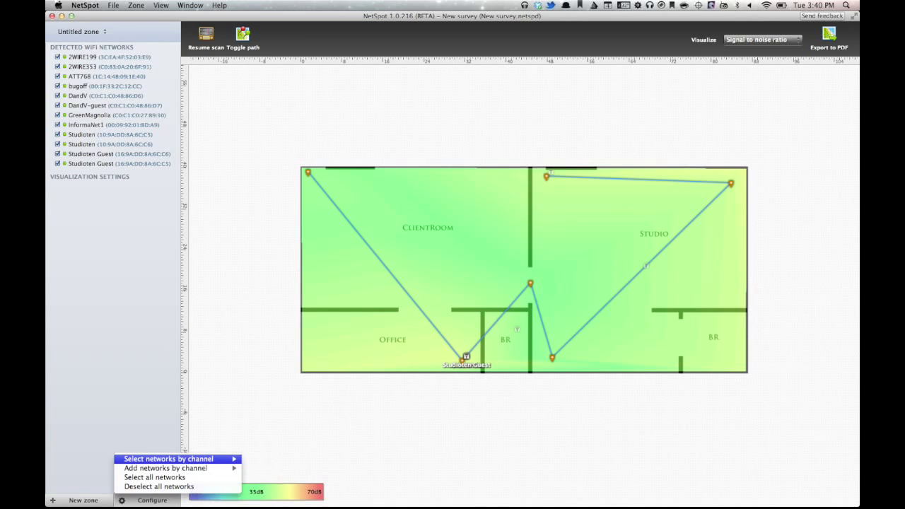
{"action": "mouse_move", "coordinate": [177, 459]}
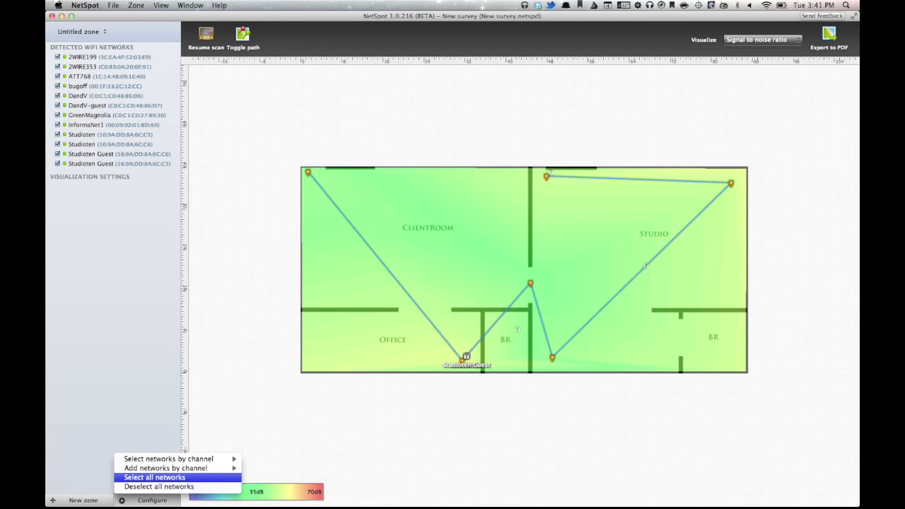
{"action": "key", "text": "Escape"}
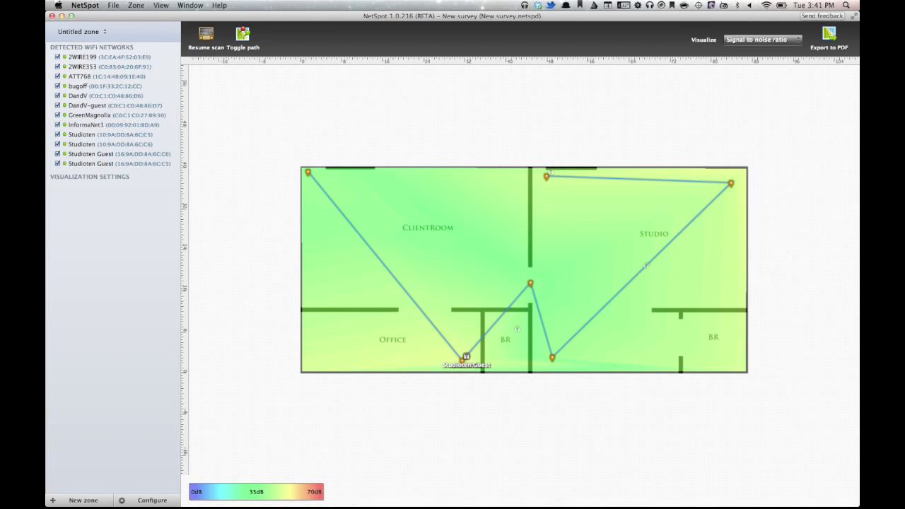
{"action": "mouse_move", "coordinate": [90, 124]}
{"action": "left_click", "coordinate": [82, 31]}
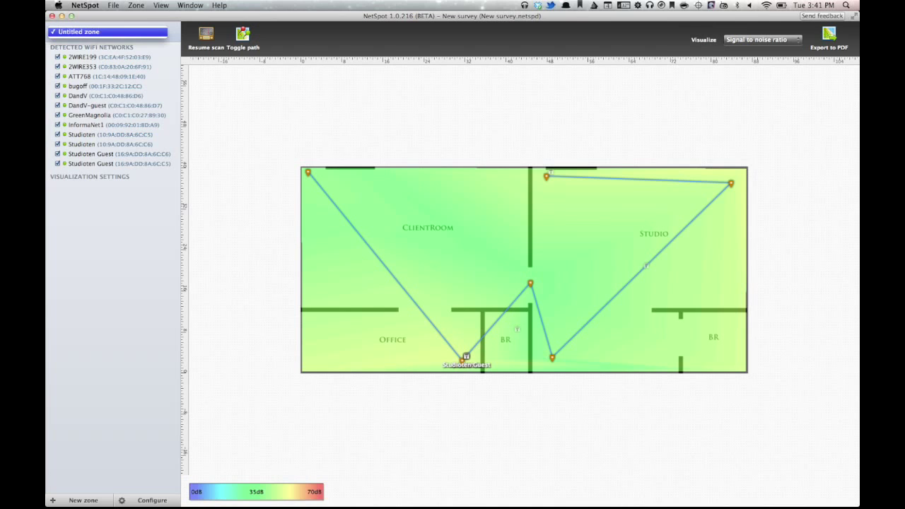
{"action": "key", "text": "Return"}
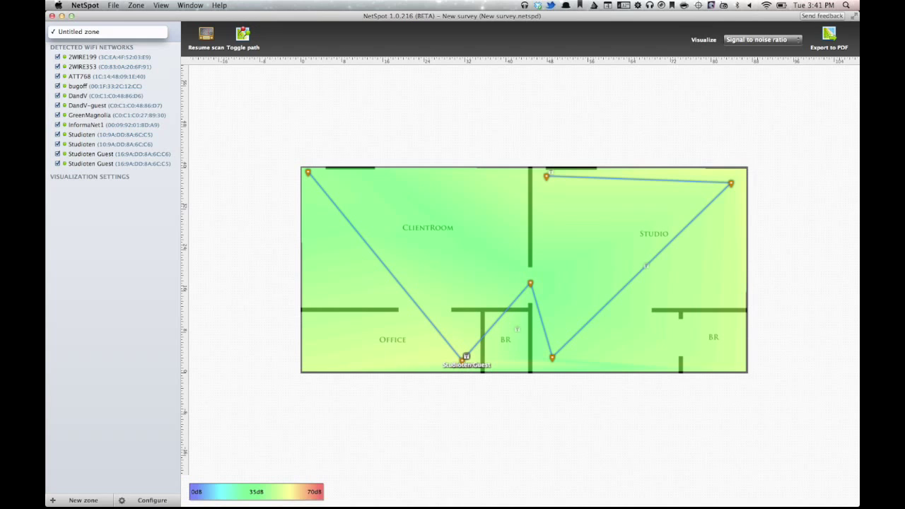
Step: Close the zone selector, look up the NetSpot version information and dismiss it
{"action": "key", "text": "Return"}
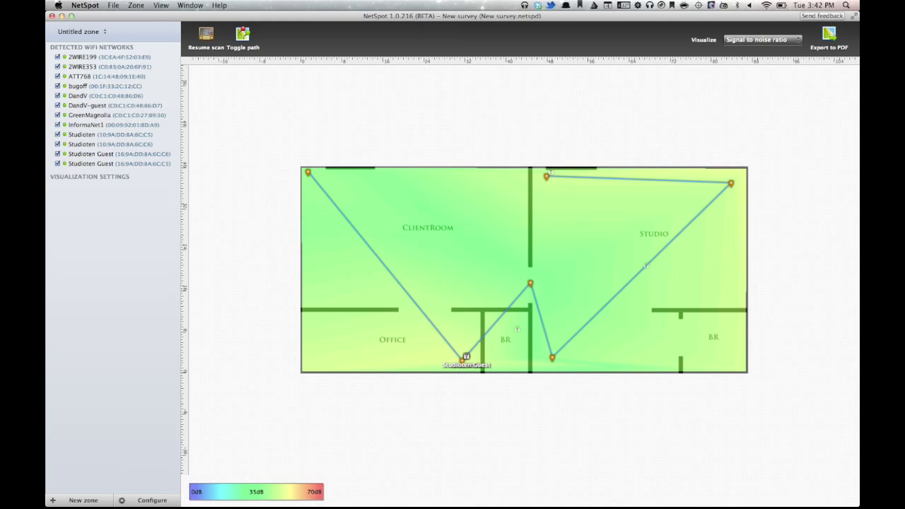
{"action": "left_click", "coordinate": [85, 5]}
{"action": "left_click", "coordinate": [91, 18]}
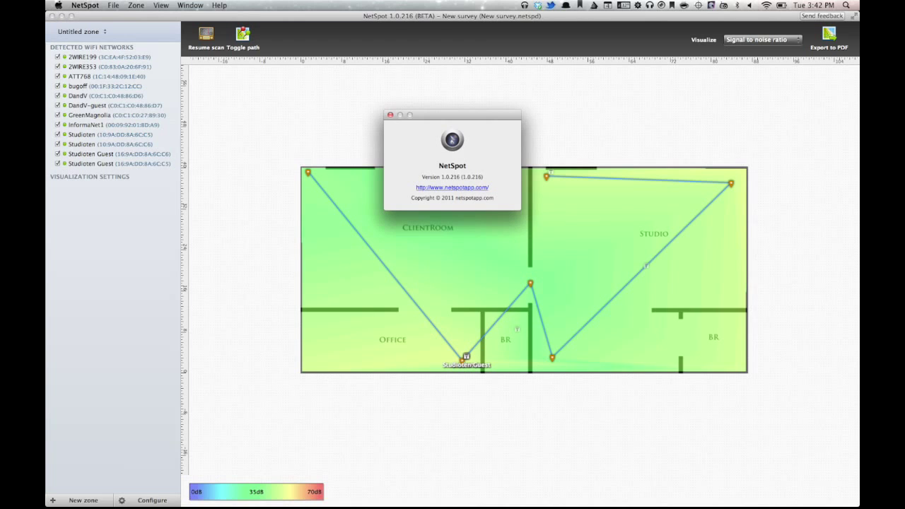
{"action": "left_click", "coordinate": [390, 115]}
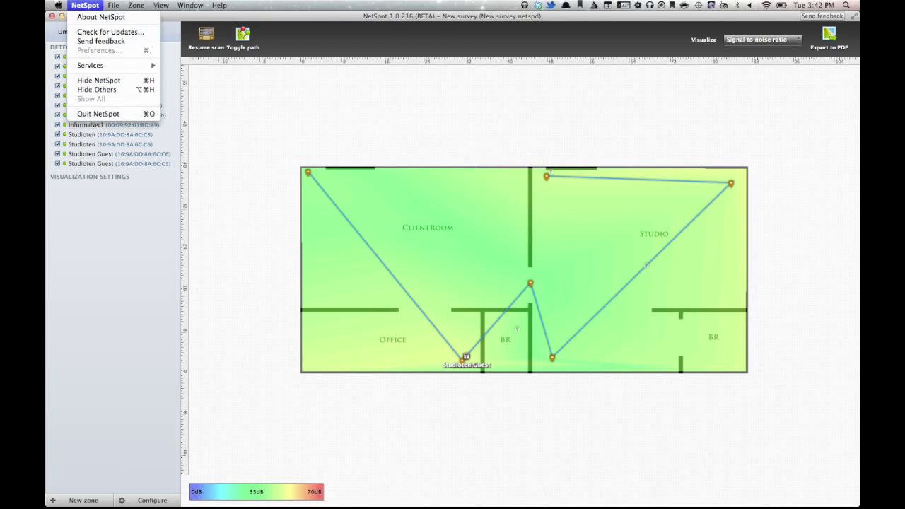
Step: Look through the update, zone and display commands and fit the whole floor plan to the view
{"action": "left_click", "coordinate": [85, 5]}
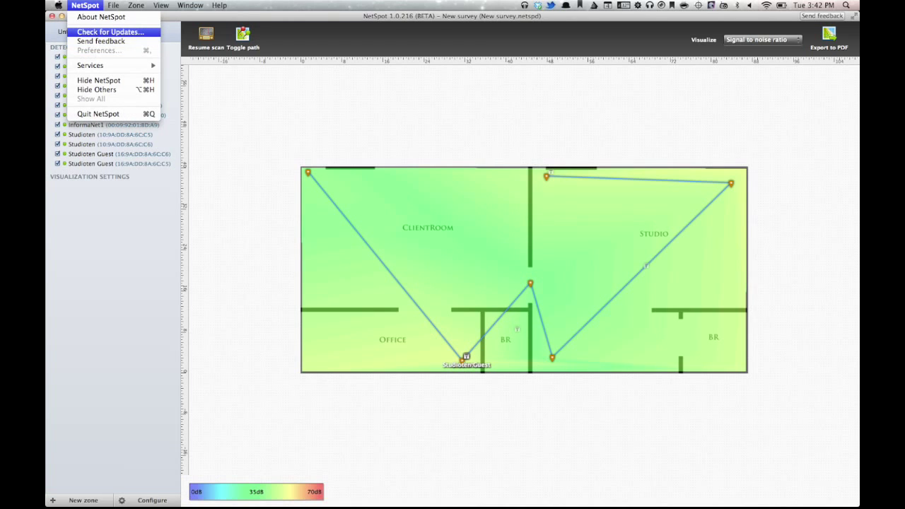
{"action": "mouse_move", "coordinate": [136, 4]}
{"action": "mouse_move", "coordinate": [157, 17]}
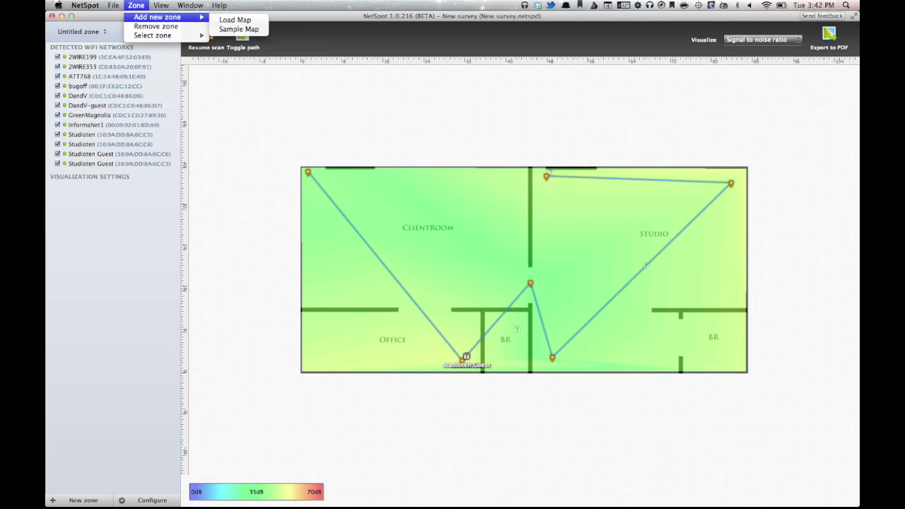
{"action": "mouse_move", "coordinate": [156, 34]}
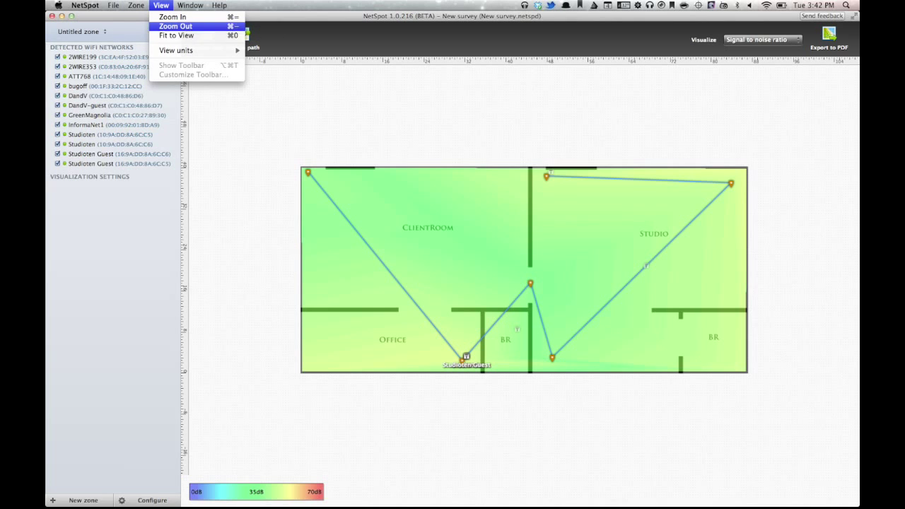
{"action": "left_click", "coordinate": [177, 35]}
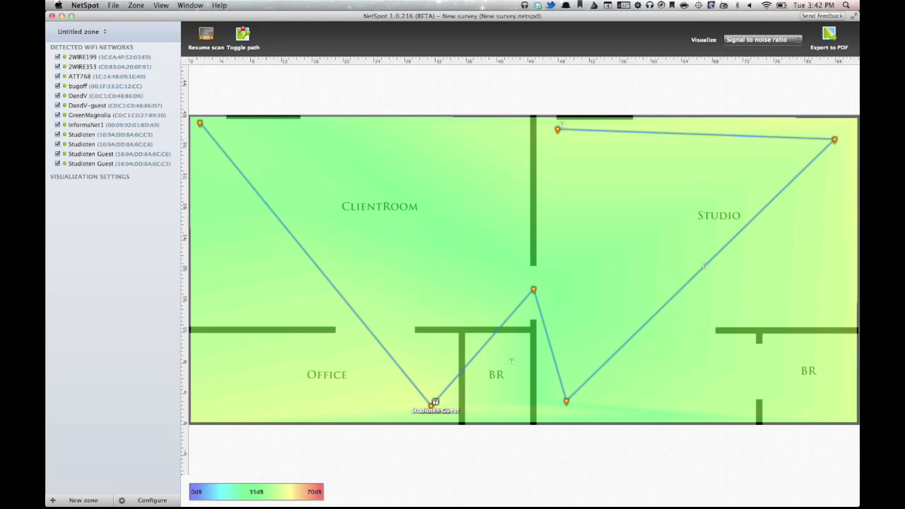
{"action": "left_click", "coordinate": [191, 5]}
{"action": "key", "text": "Escape"}
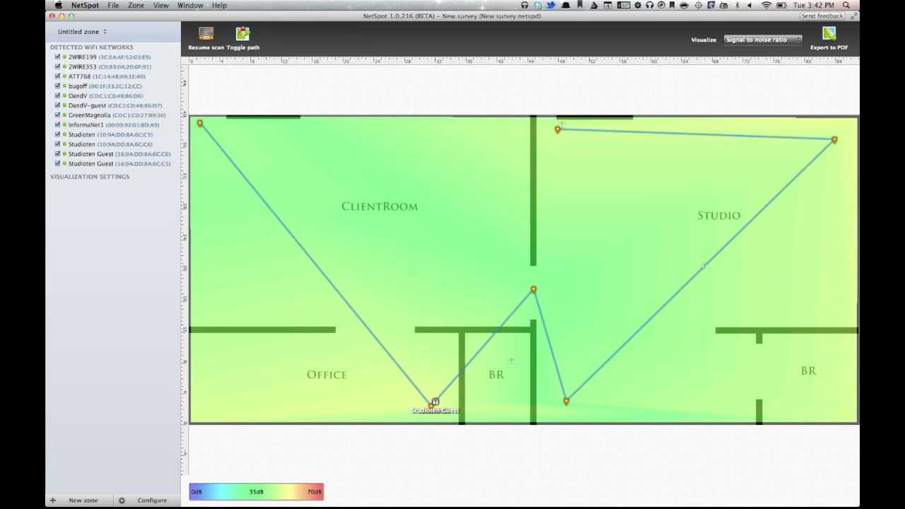